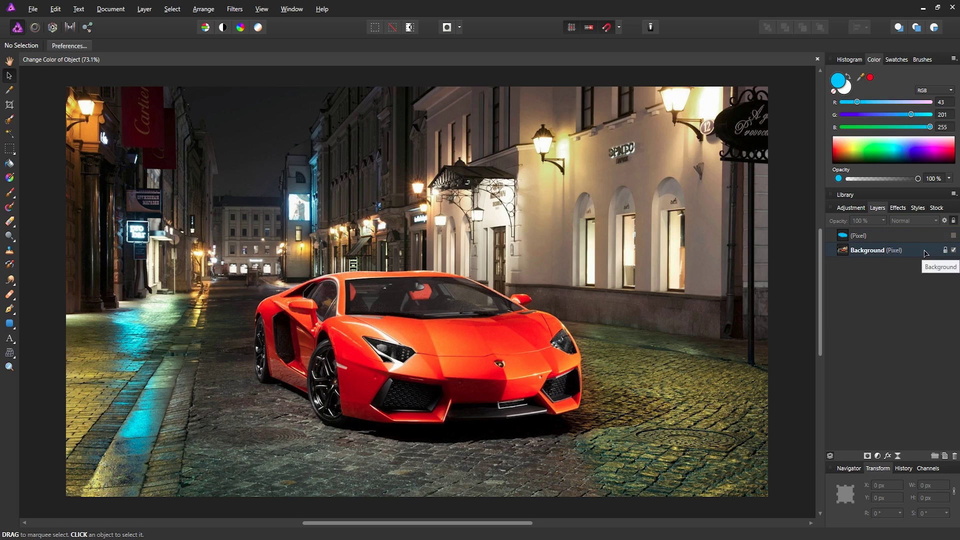
# Step: Briefly reveal and re-hide the blue car layer, then add a new empty pixel layer on top
pyautogui.click(953, 236)
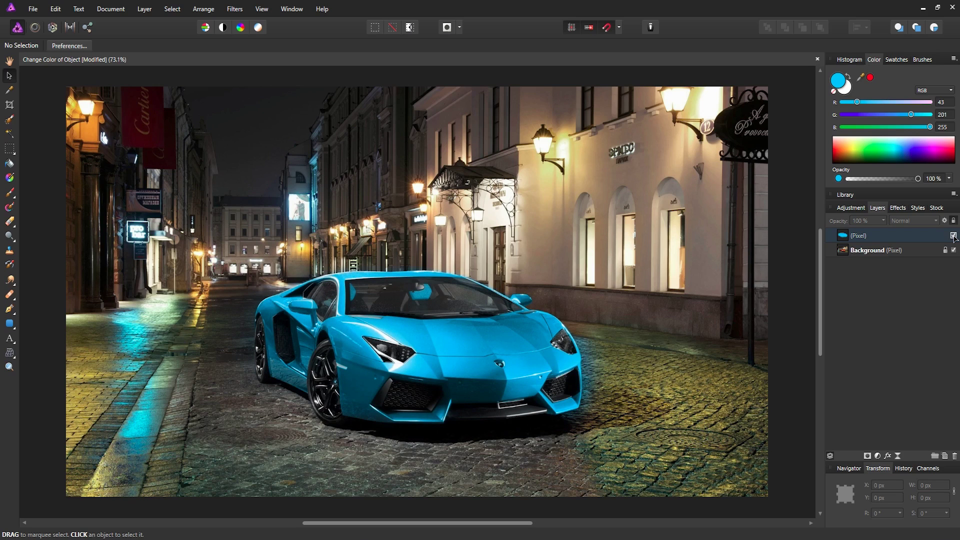
pyautogui.click(953, 236)
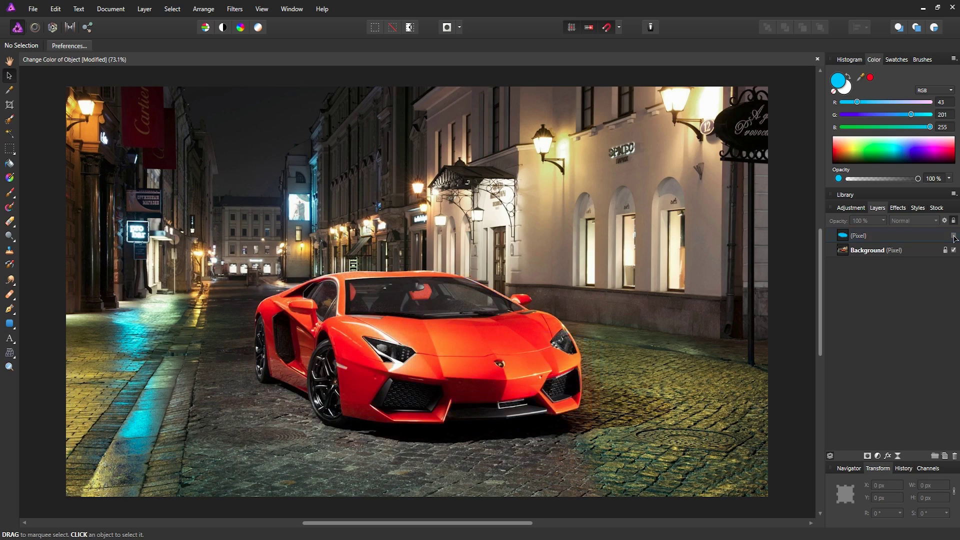
pyautogui.click(945, 456)
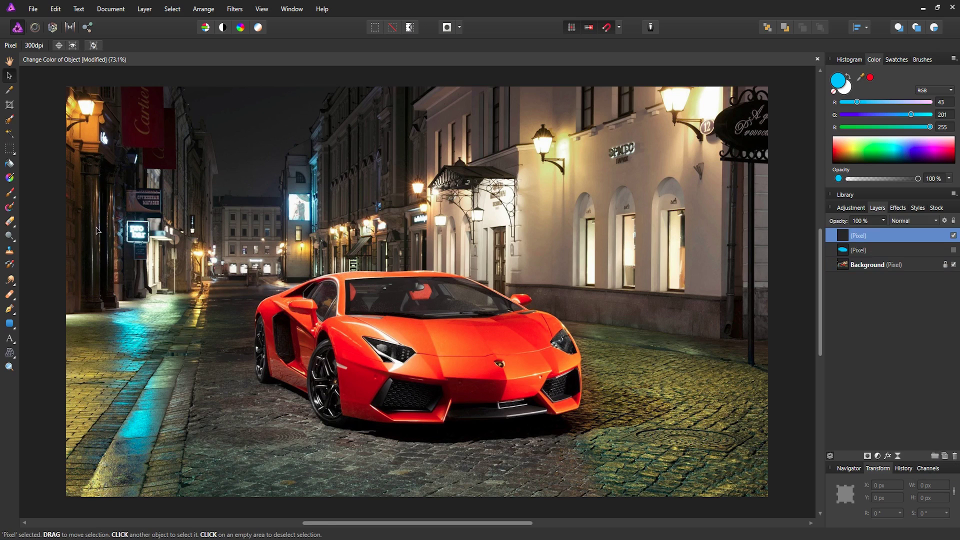
# Step: Switch to the Paint Brush and shrink it to about 355 px, undoing a stray test dab
pyautogui.press('b')
pyautogui.click(350, 240)
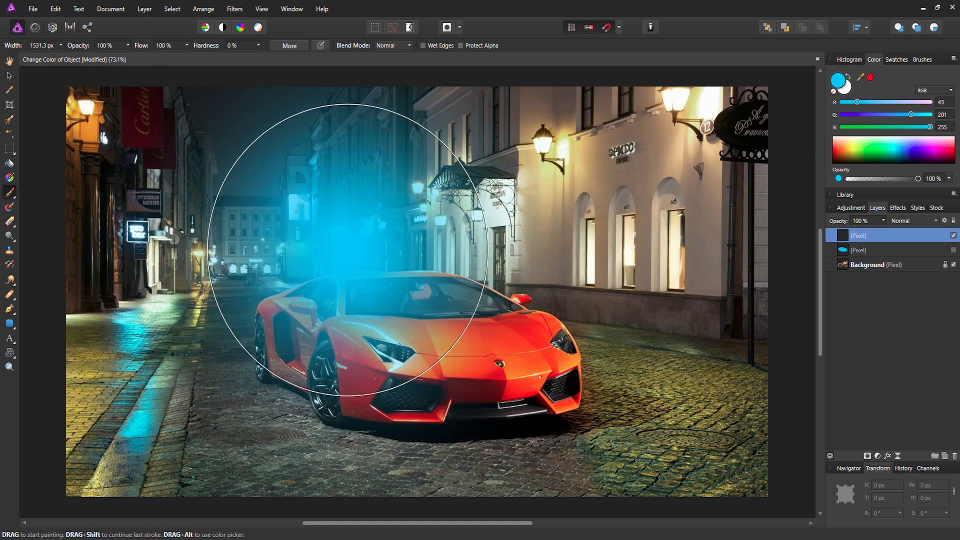
pyautogui.press('[')
pyautogui.press('[')
pyautogui.press('[')
pyautogui.hotkey('ctrl', 'z')
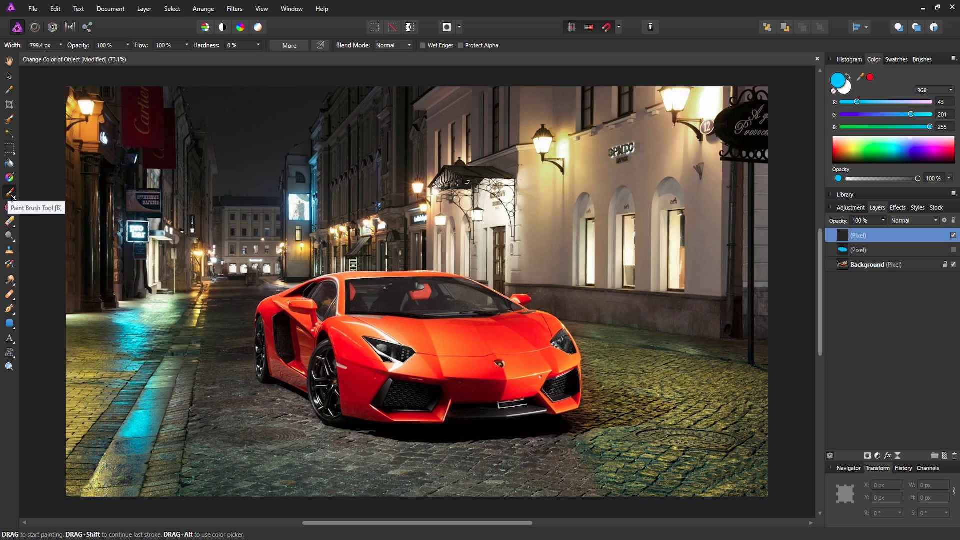
pyautogui.press('[')
pyautogui.press('[')
pyautogui.press('[')
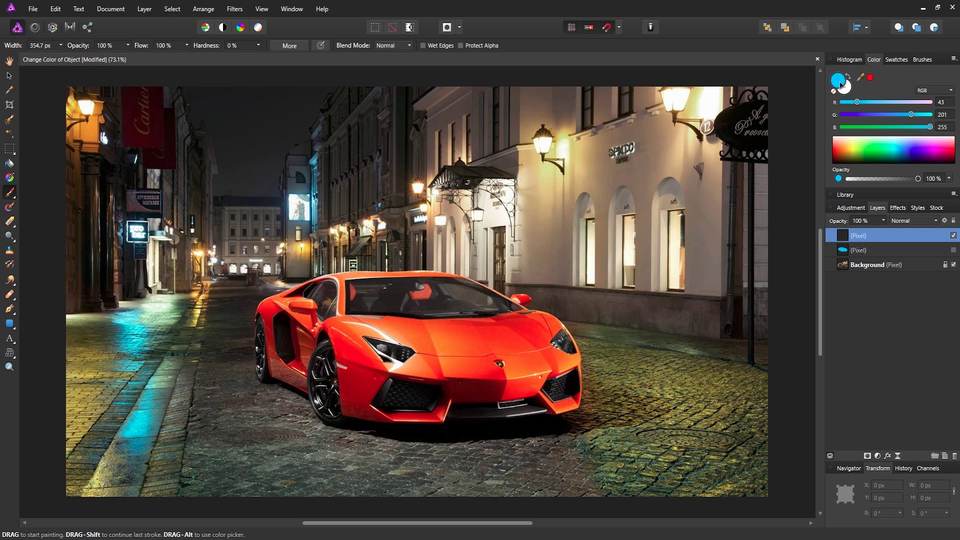
# Step: Set the paint colour to magenta (FF2BF6, RGB 255, 43, 246)
pyautogui.doubleClick(841, 85)
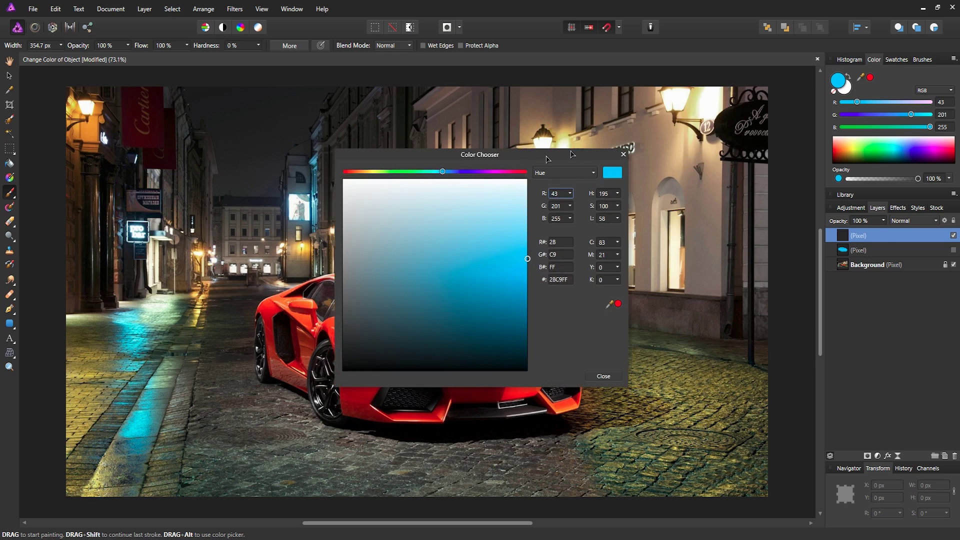
pyautogui.moveTo(537, 158); pyautogui.dragTo(801, 138)
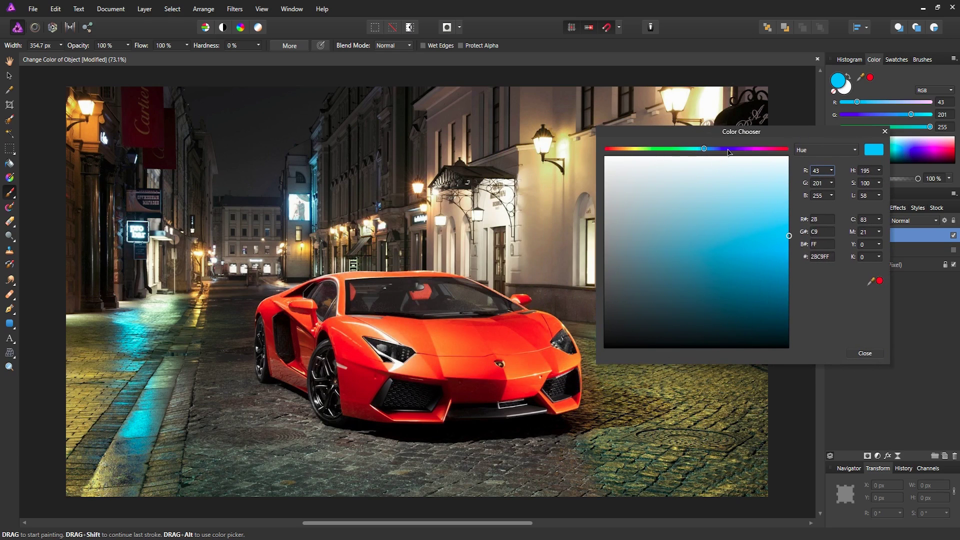
pyautogui.moveTo(731, 149); pyautogui.dragTo(759, 152)
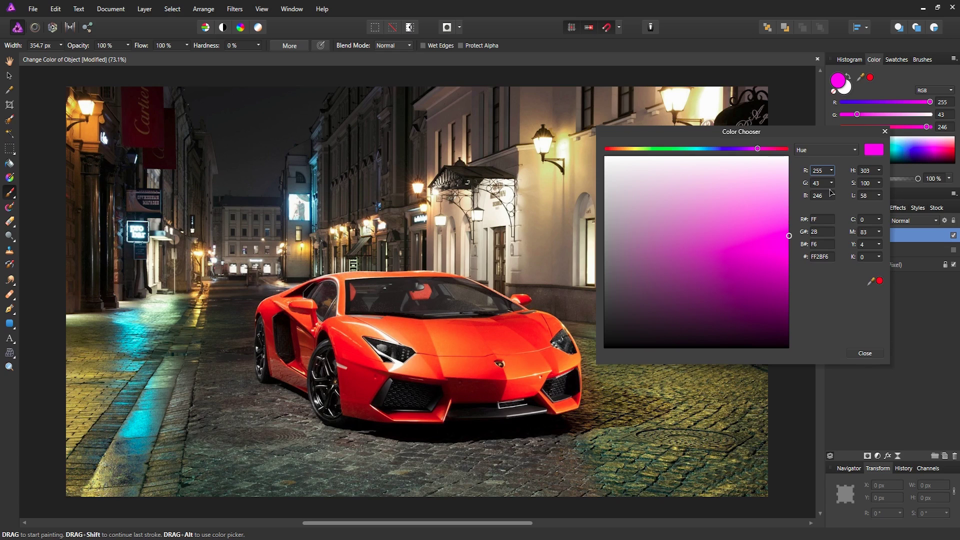
pyautogui.click(862, 354)
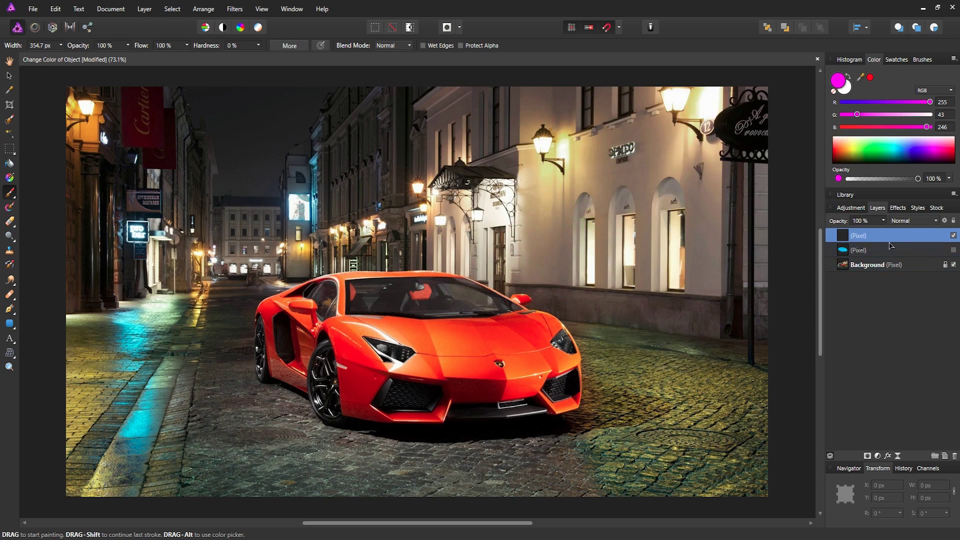
# Step: Paint magenta over the body, front corner and pillar at about 218 px, zoomed to 100%
pyautogui.moveTo(502, 285)
pyautogui.mouseDown()
pyautogui.moveTo(457, 310)
pyautogui.moveTo(368, 323)
pyautogui.moveTo(299, 313)
pyautogui.moveTo(272, 339)
pyautogui.moveTo(292, 332)
pyautogui.moveTo(283, 323)
pyautogui.moveTo(282, 339)
pyautogui.moveTo(280, 315)
pyautogui.moveTo(299, 308)
pyautogui.moveTo(310, 346)
pyautogui.moveTo(330, 356)
pyautogui.moveTo(278, 357)
pyautogui.moveTo(351, 368)
pyautogui.moveTo(347, 343)
pyautogui.moveTo(379, 344)
pyautogui.moveTo(334, 338)
pyautogui.moveTo(442, 347)
pyautogui.moveTo(381, 338)
pyautogui.moveTo(350, 392)
pyautogui.moveTo(434, 398)
pyautogui.moveTo(400, 401)
pyautogui.moveTo(452, 394)
pyautogui.moveTo(454, 374)
pyautogui.moveTo(500, 347)
pyautogui.moveTo(433, 342)
pyautogui.moveTo(518, 341)
pyautogui.moveTo(518, 358)
pyautogui.moveTo(481, 374)
pyautogui.moveTo(530, 372)
pyautogui.moveTo(485, 384)
pyautogui.moveTo(553, 387)
pyautogui.mouseUp()
pyautogui.press('[')
pyautogui.press('[')
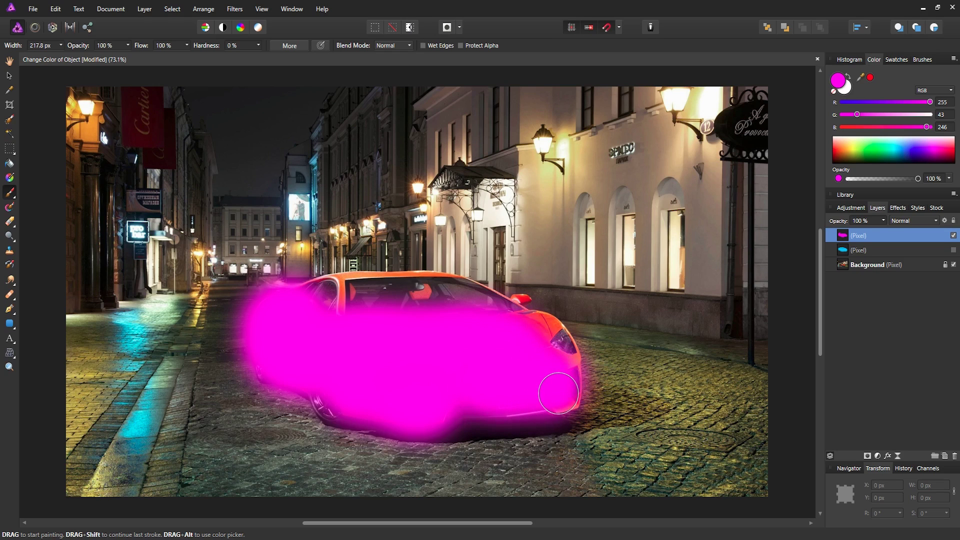
pyautogui.moveTo(567, 395); pyautogui.dragTo(562, 375)
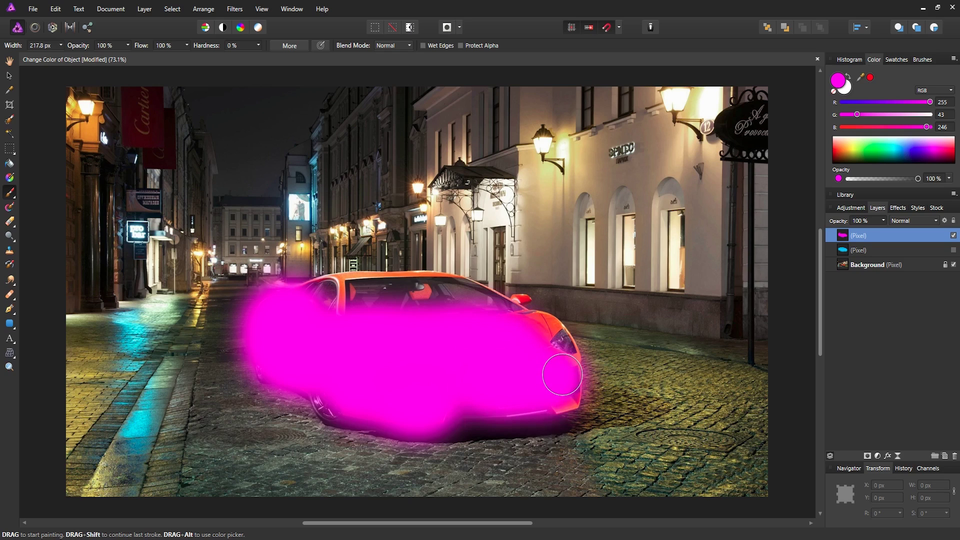
pyautogui.hotkey('ctrl', '1')
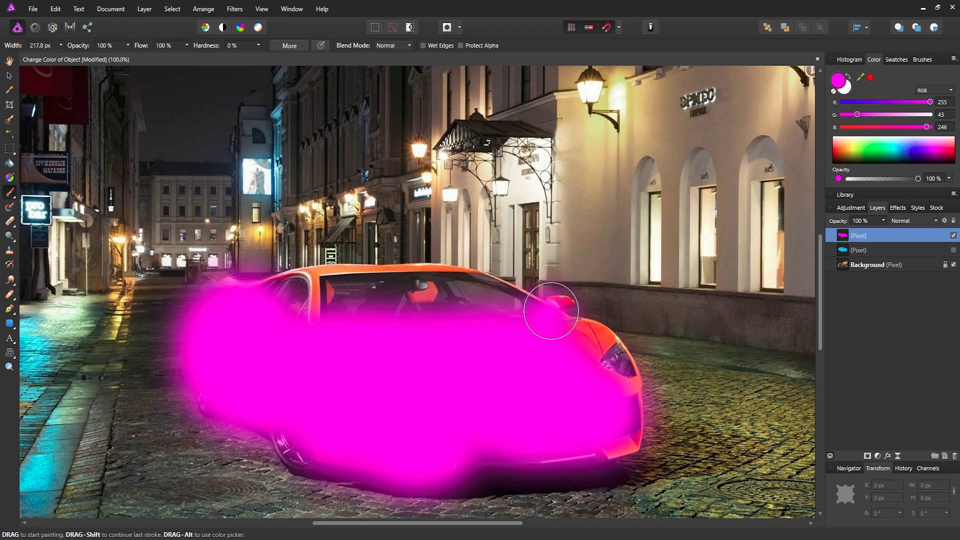
pyautogui.moveTo(383, 332)
pyautogui.mouseDown()
pyautogui.moveTo(411, 322)
pyautogui.moveTo(318, 307)
pyautogui.moveTo(317, 295)
pyautogui.moveTo(279, 315)
pyautogui.moveTo(334, 294)
pyautogui.moveTo(279, 295)
pyautogui.moveTo(436, 290)
pyautogui.moveTo(232, 298)
pyautogui.moveTo(455, 286)
pyautogui.moveTo(522, 320)
pyautogui.moveTo(501, 303)
pyautogui.moveTo(544, 322)
pyautogui.moveTo(565, 314)
pyautogui.moveTo(587, 355)
pyautogui.moveTo(585, 340)
pyautogui.moveTo(599, 351)
pyautogui.moveTo(583, 360)
pyautogui.moveTo(600, 355)
pyautogui.moveTo(613, 376)
pyautogui.moveTo(603, 346)
pyautogui.moveTo(614, 369)
pyautogui.moveTo(591, 342)
pyautogui.moveTo(619, 404)
pyautogui.moveTo(619, 376)
pyautogui.moveTo(624, 386)
pyautogui.moveTo(617, 438)
pyautogui.moveTo(606, 438)
pyautogui.moveTo(620, 437)
pyautogui.moveTo(514, 448)
pyautogui.moveTo(481, 444)
pyautogui.moveTo(509, 429)
pyautogui.moveTo(422, 445)
pyautogui.moveTo(337, 437)
pyautogui.moveTo(446, 386)
pyautogui.moveTo(458, 366)
pyautogui.moveTo(470, 391)
pyautogui.moveTo(478, 379)
pyautogui.moveTo(478, 309)
pyautogui.moveTo(496, 294)
pyautogui.moveTo(313, 285)
pyautogui.moveTo(387, 309)
pyautogui.mouseUp()
pyautogui.scroll(-2, 386, 309)
# Step: Change the top magenta pixel layer's blend mode to Hue
pyautogui.scroll(1, 486, 292)
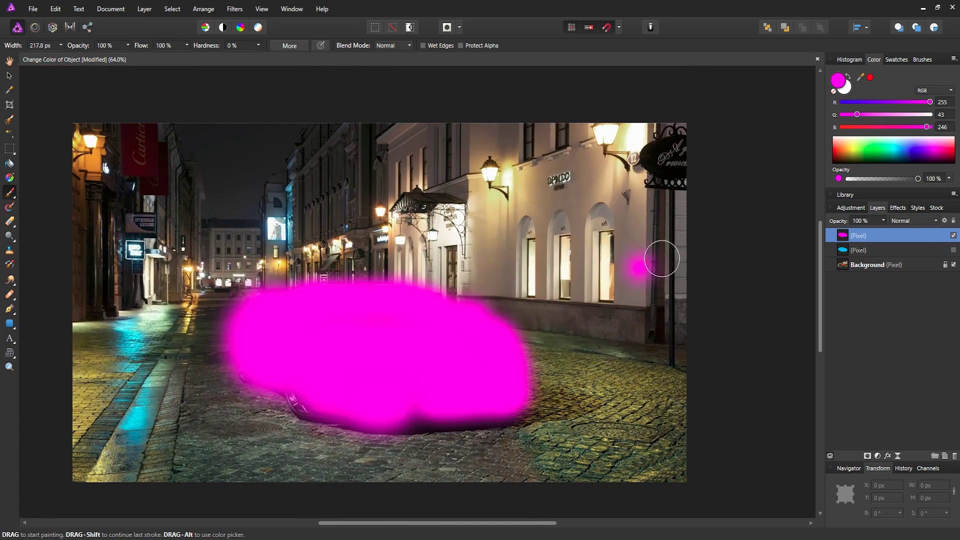
pyautogui.click(918, 221)
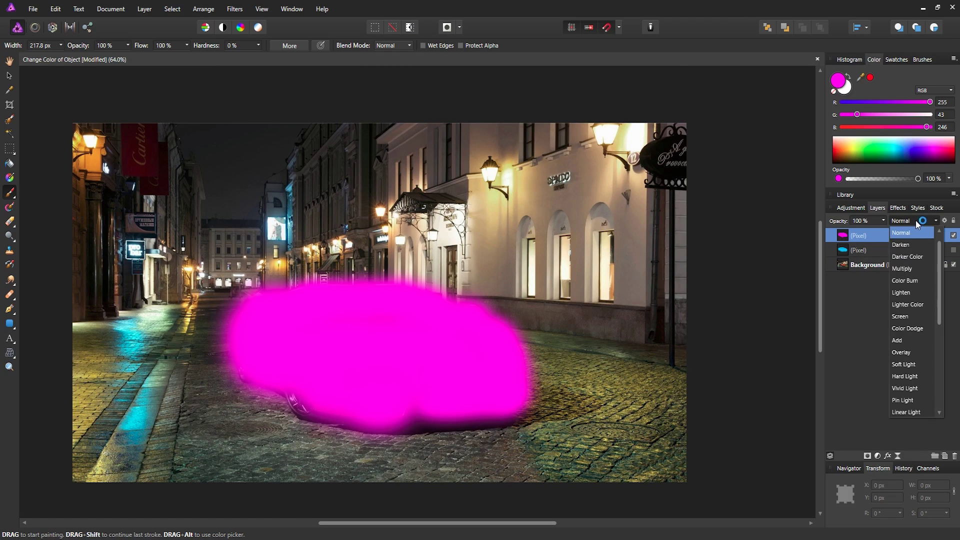
pyautogui.scroll(-3, 909, 315)
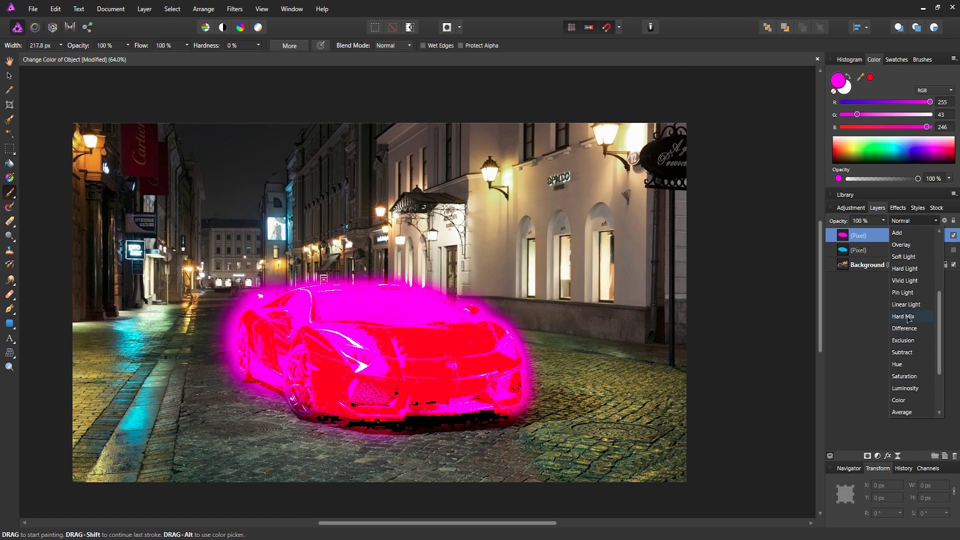
pyautogui.click(909, 366)
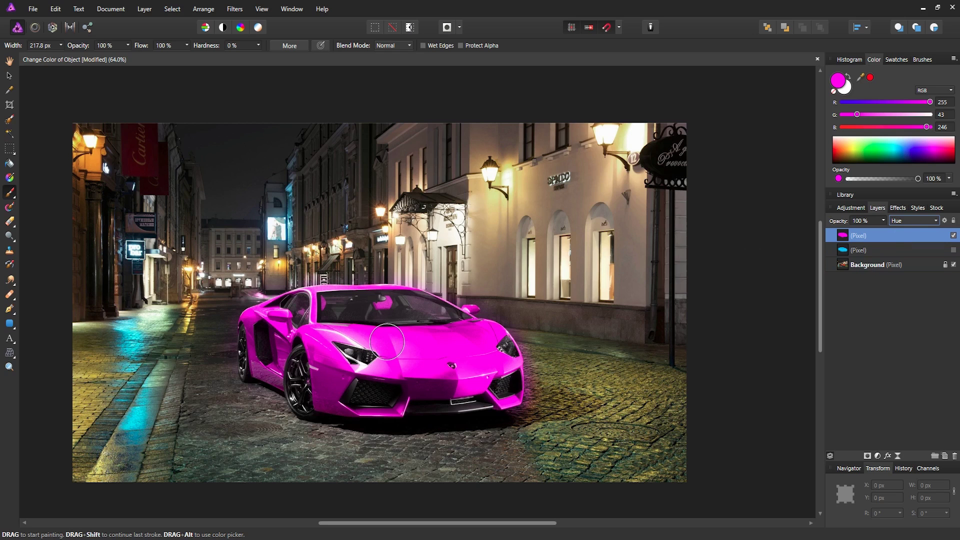
pyautogui.write('ee[[[[')
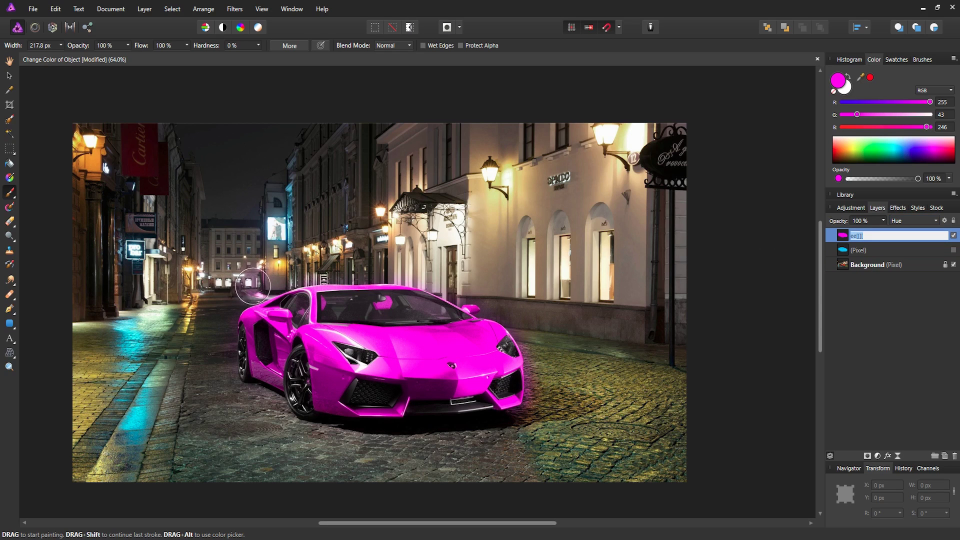
pyautogui.click(868, 237)
pyautogui.press('BackSpace')
pyautogui.press('BackSpace')
pyautogui.press('BackSpace')
pyautogui.press('BackSpace')
pyautogui.press('BackSpace')
pyautogui.press('BackSpace')
pyautogui.press('Return')
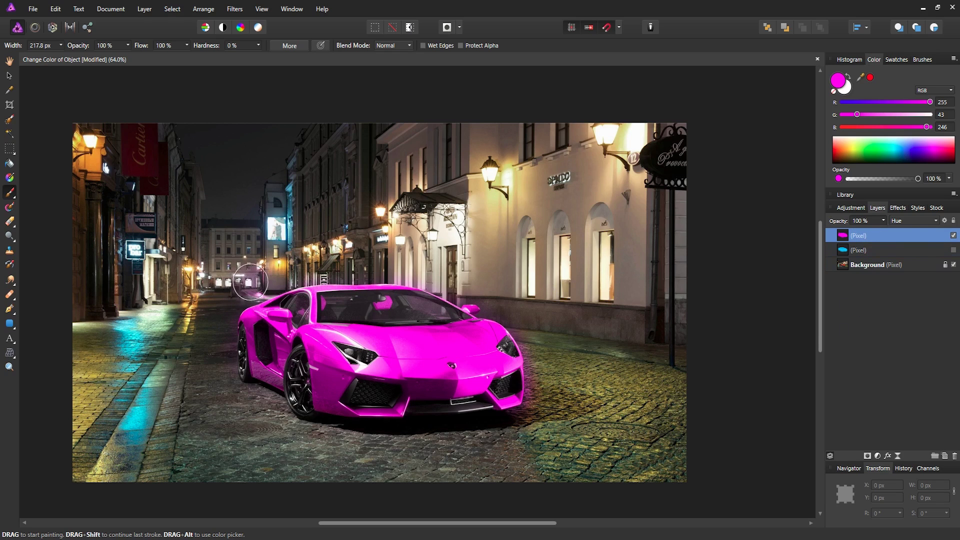
pyautogui.press('z')
pyautogui.click(254, 288)
pyautogui.click(250, 289)
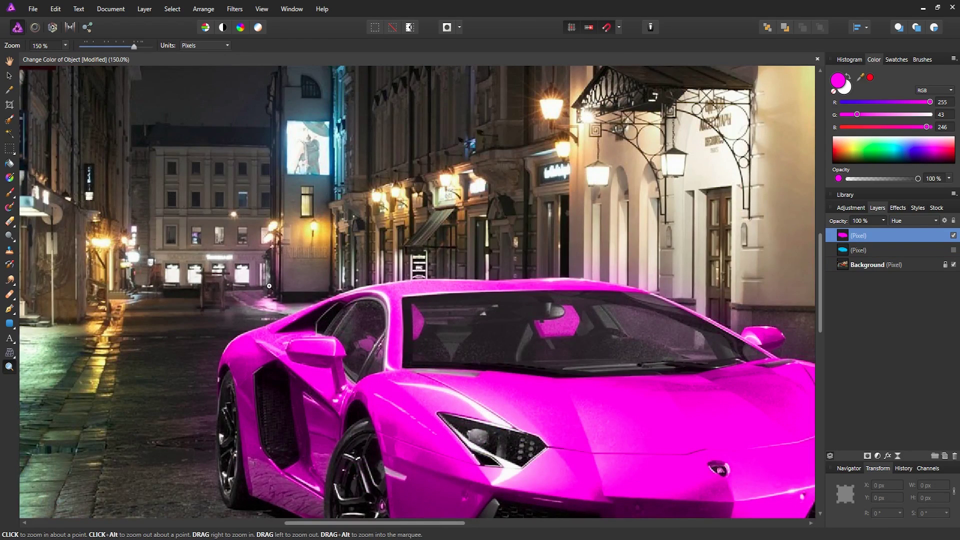
pyautogui.press('e')
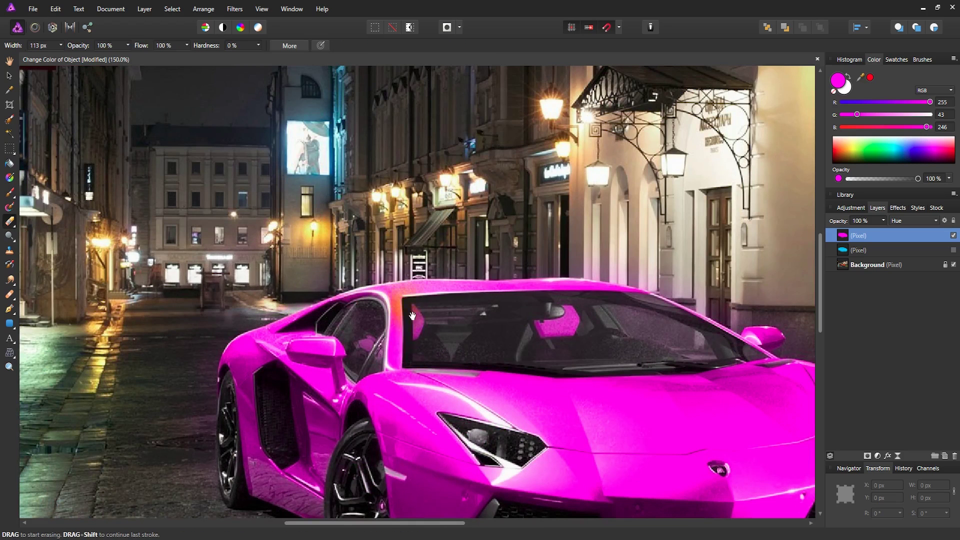
pyautogui.scroll(-4, 432, 275)
pyautogui.moveTo(432, 276); pyautogui.dragTo(377, 166)
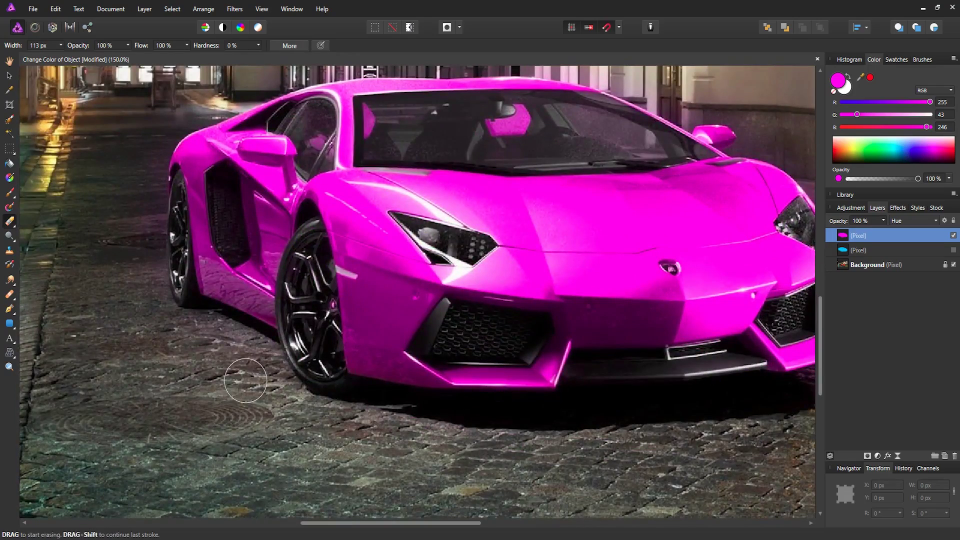
pyautogui.moveTo(436, 391); pyautogui.dragTo(270, 324)
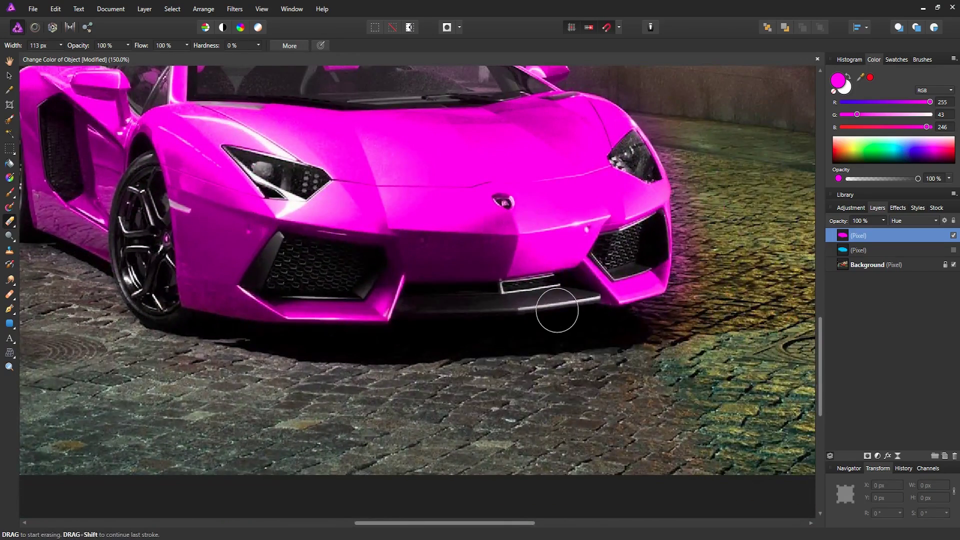
pyautogui.hotkey('ctrl', '0')
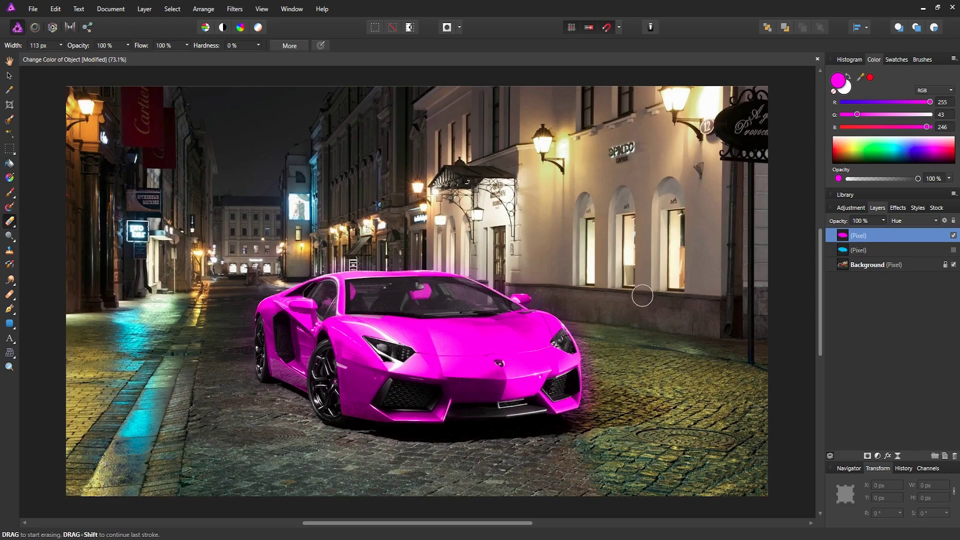
pyautogui.press('v')
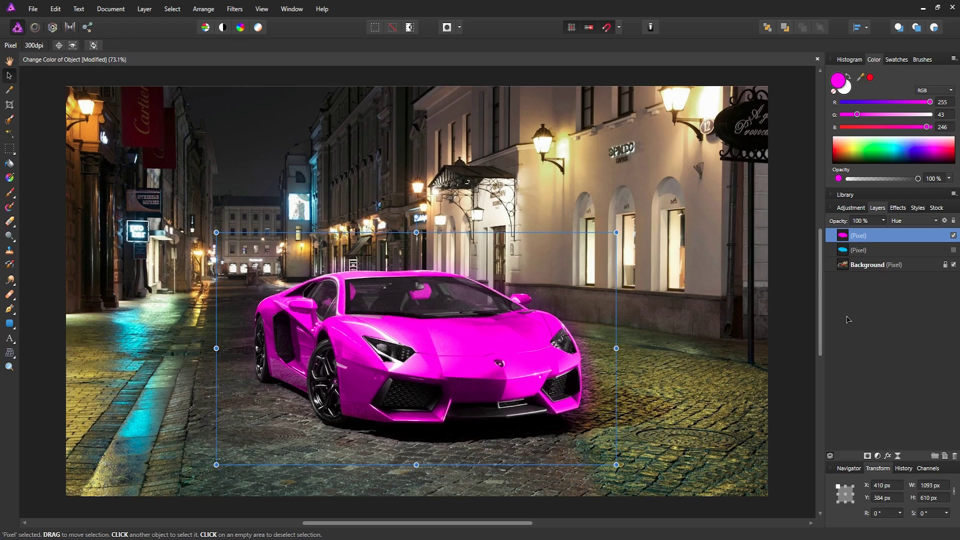
pyautogui.click(801, 291)
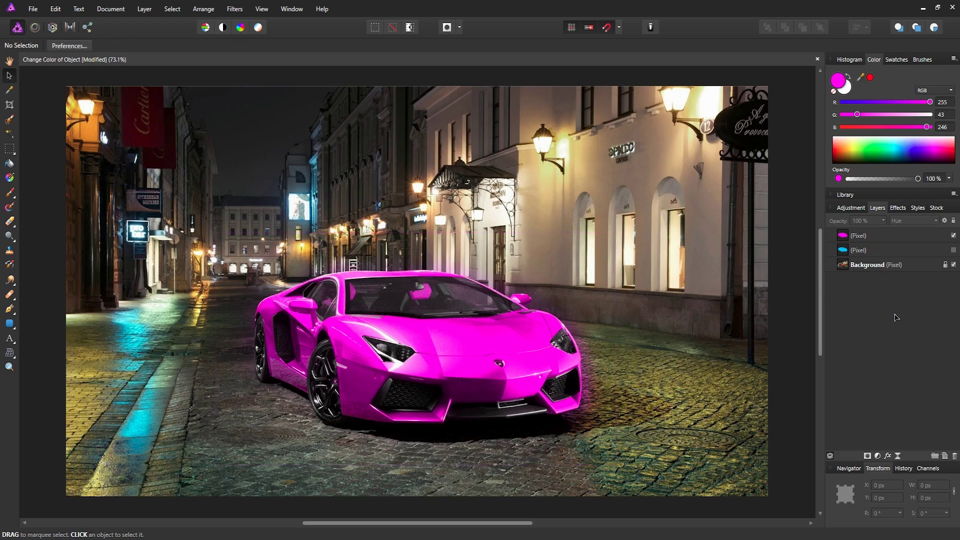